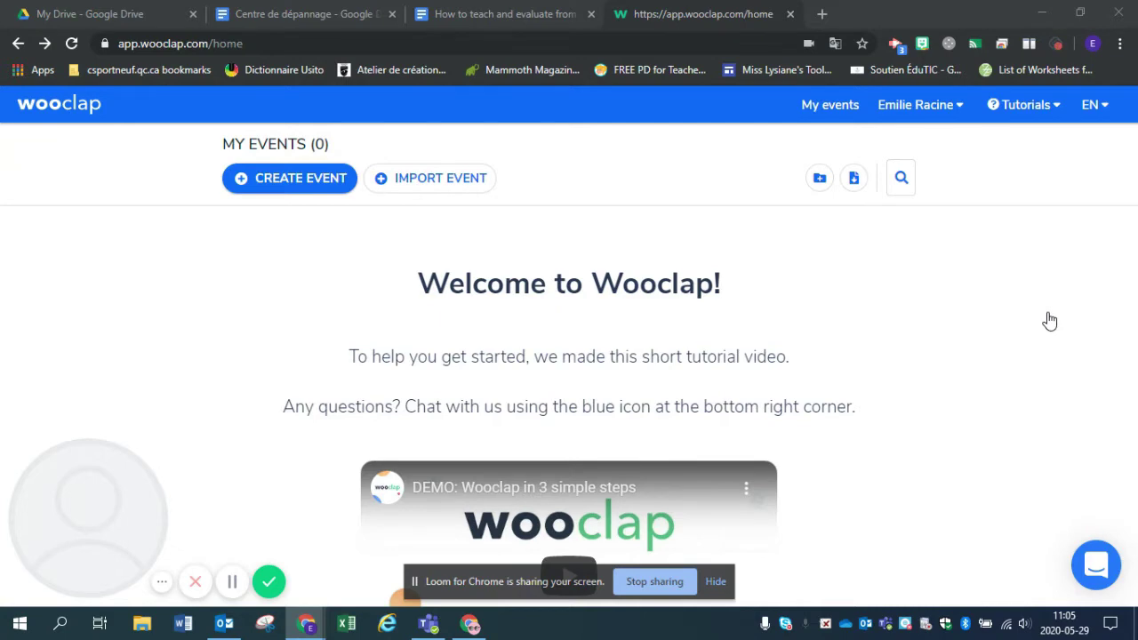
- Create a new event and add a Word Cloud question to it
{"action": "left_click", "coordinate": [1101, 107]}
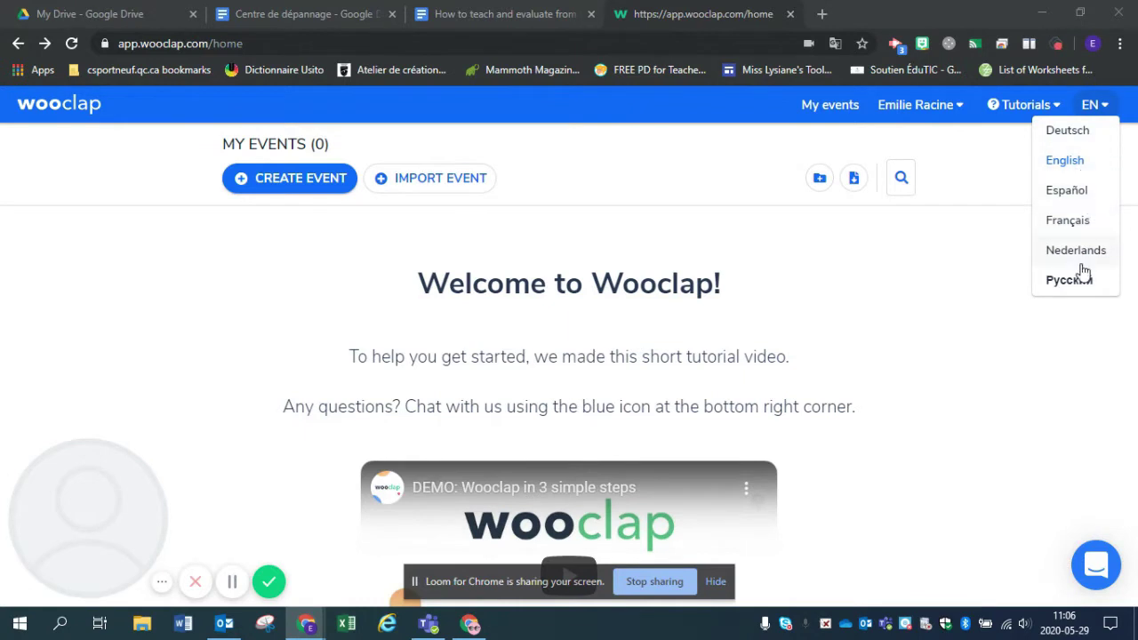
{"action": "left_click", "coordinate": [1078, 326]}
{"action": "left_click", "coordinate": [265, 191]}
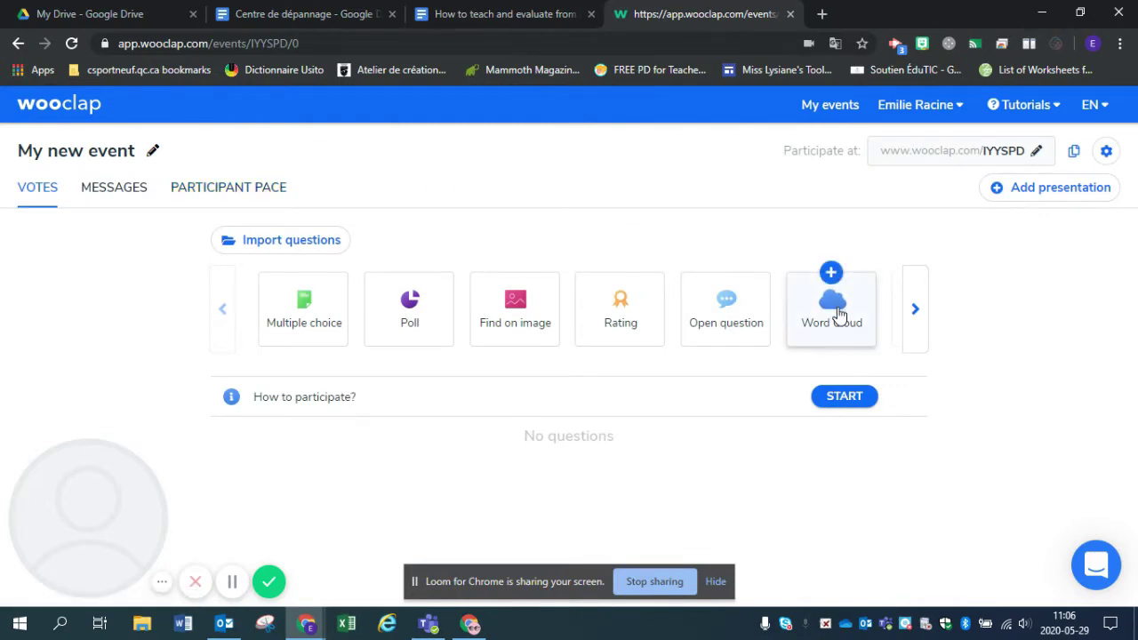
{"action": "left_click", "coordinate": [838, 312]}
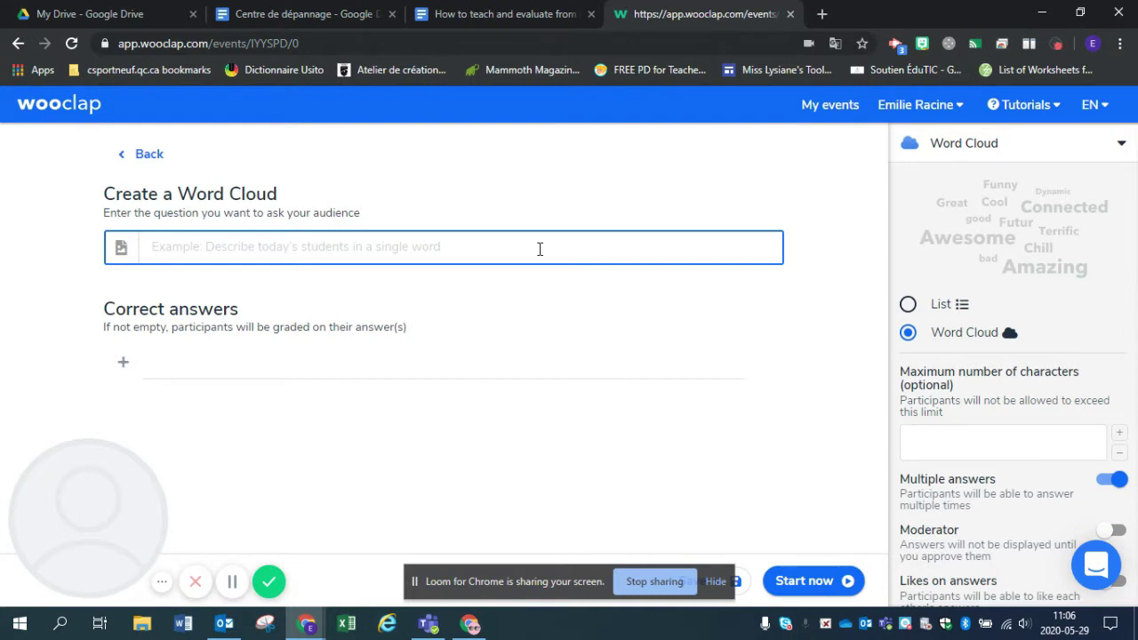
- Enter "What can you find in a zoo?" as the word cloud question
{"action": "type", "text": "What"}
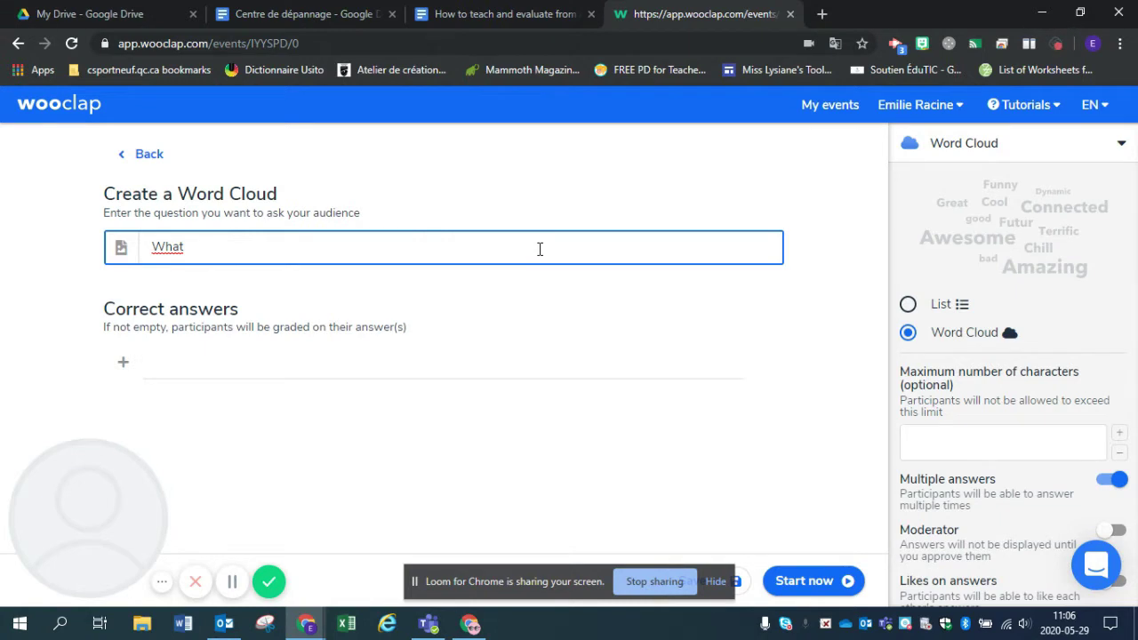
{"action": "type", "text": "do you know about z"}
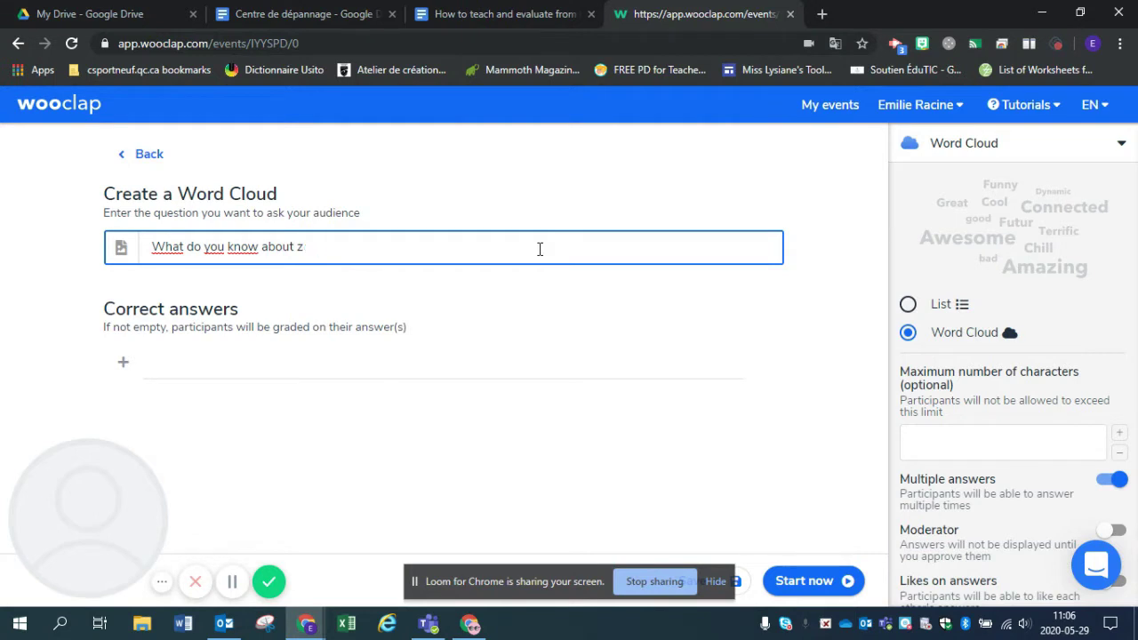
{"action": "key", "text": "BackSpace"}
{"action": "key", "text": "BackSpace"}
{"action": "key", "text": "BackSpace"}
{"action": "key", "text": "BackSpace"}
{"action": "key", "text": "BackSpace"}
{"action": "key", "text": "BackSpace"}
{"action": "key", "text": "BackSpace"}
{"action": "key", "text": "BackSpace"}
{"action": "key", "text": "BackSpace"}
{"action": "key", "text": "BackSpace"}
{"action": "key", "text": "BackSpace"}
{"action": "key", "text": "BackSpace"}
{"action": "key", "text": "BackSpace"}
{"action": "key", "text": "BackSpace"}
{"action": "key", "text": "BackSpace"}
{"action": "key", "text": "BackSpace"}
{"action": "key", "text": "BackSpace"}
{"action": "key", "text": "BackSpace"}
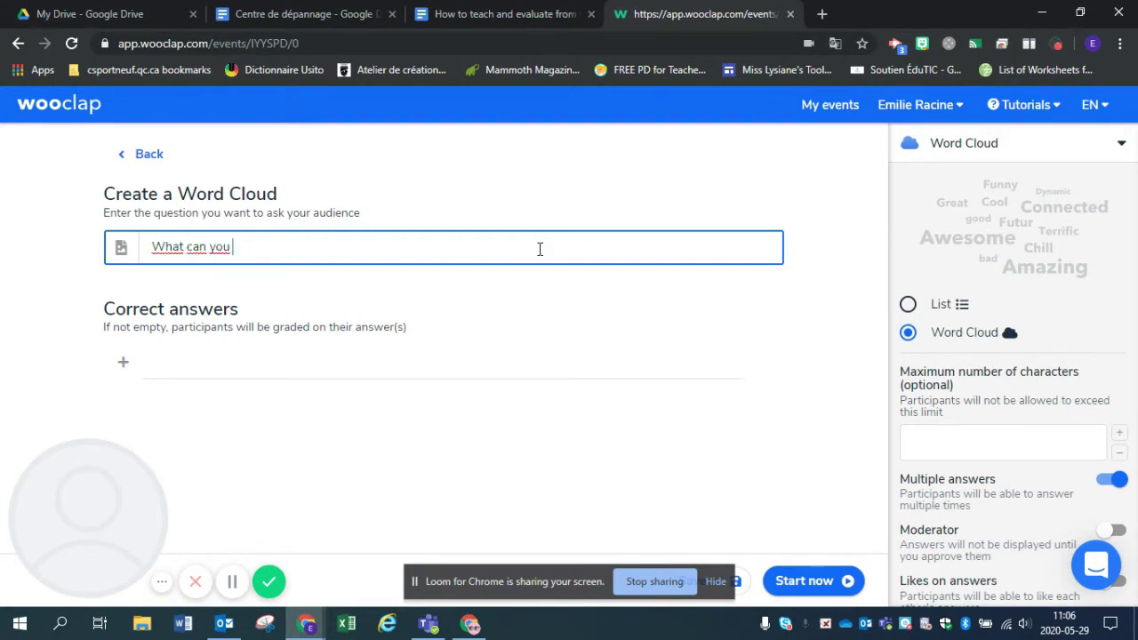
{"action": "type", "text": "can you find in a zoo?"}
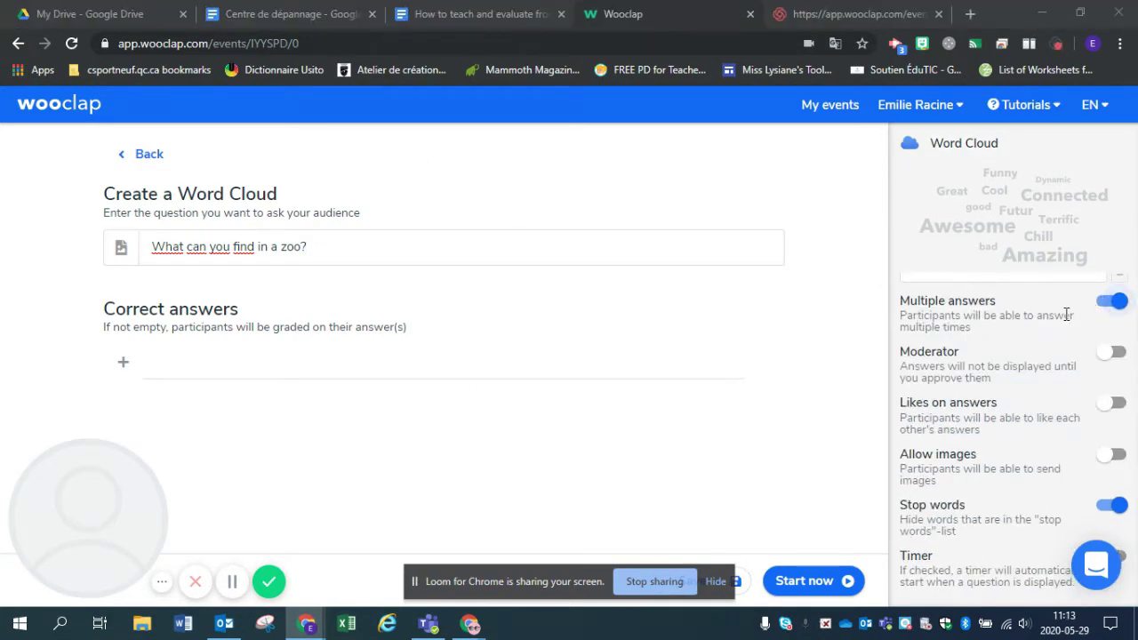
- Turn on the Moderator option for the word cloud and review the remaining settings through Timer
{"action": "left_click_drag", "start_coordinate": [927, 375], "coordinate": [1010, 366]}
{"action": "left_click", "coordinate": [1013, 366]}
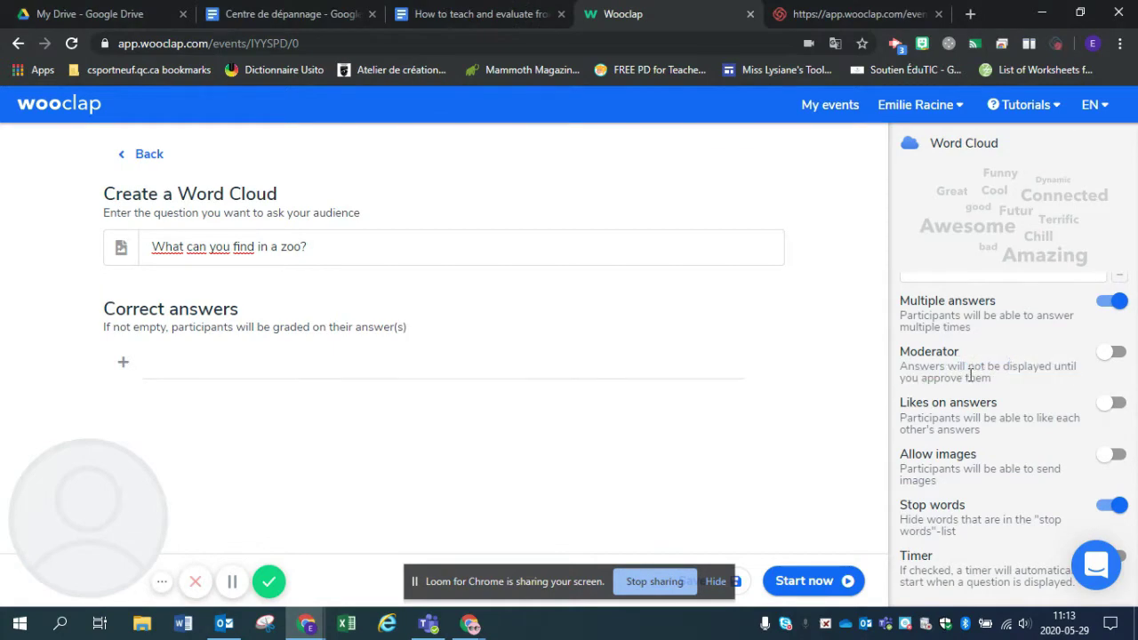
{"action": "left_click", "coordinate": [1097, 354]}
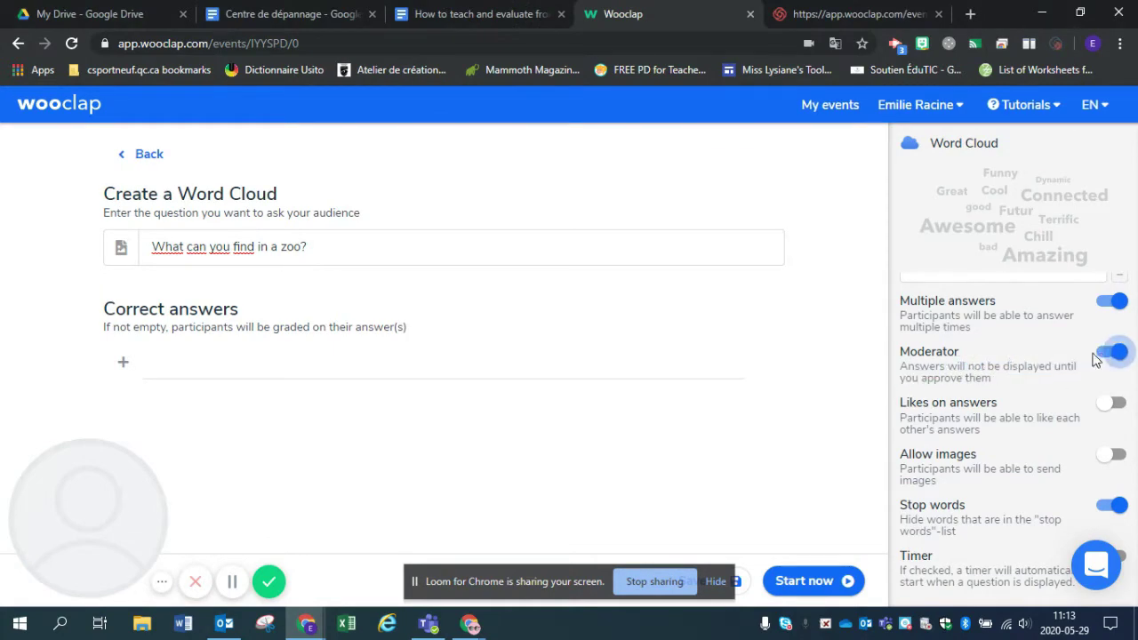
{"action": "scroll", "coordinate": [1014, 374], "scroll_direction": "down", "scroll_amount": 1}
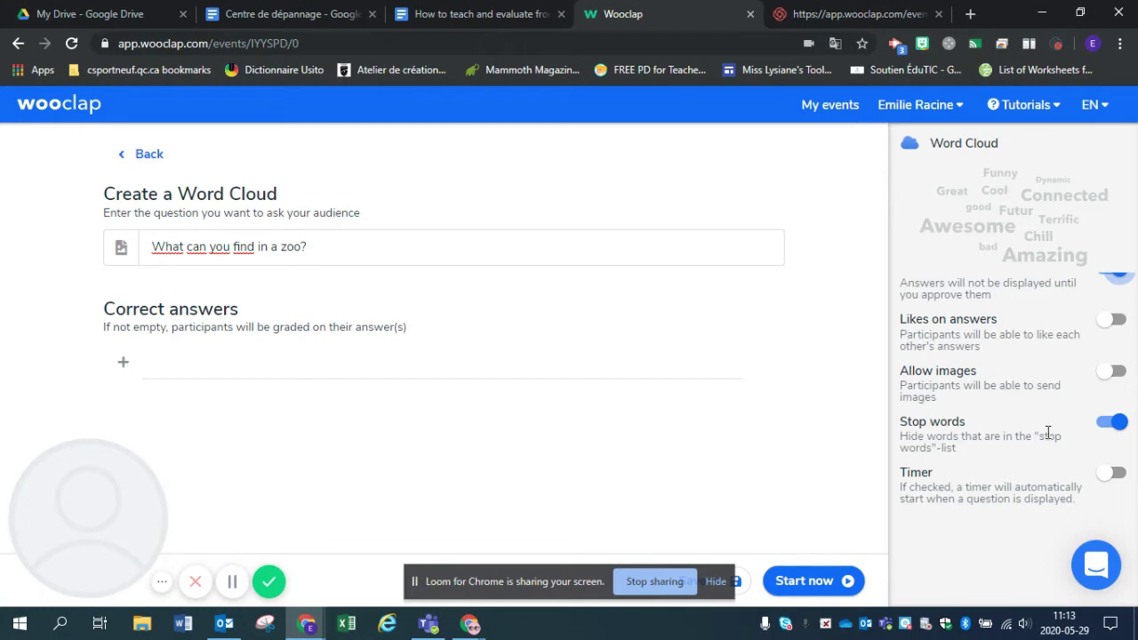
{"action": "left_click_drag", "start_coordinate": [908, 486], "coordinate": [1013, 486]}
{"action": "left_click", "coordinate": [1008, 508]}
{"action": "scroll", "coordinate": [1008, 510], "scroll_direction": "down", "scroll_amount": 1}
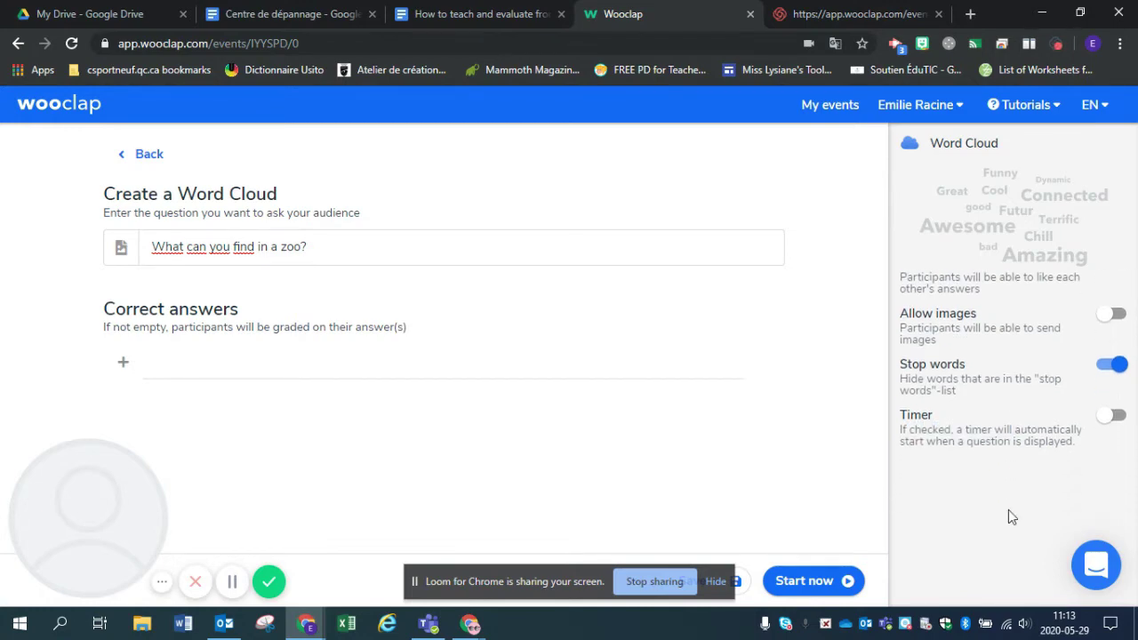
{"action": "scroll", "coordinate": [1008, 509], "scroll_direction": "up", "scroll_amount": 3}
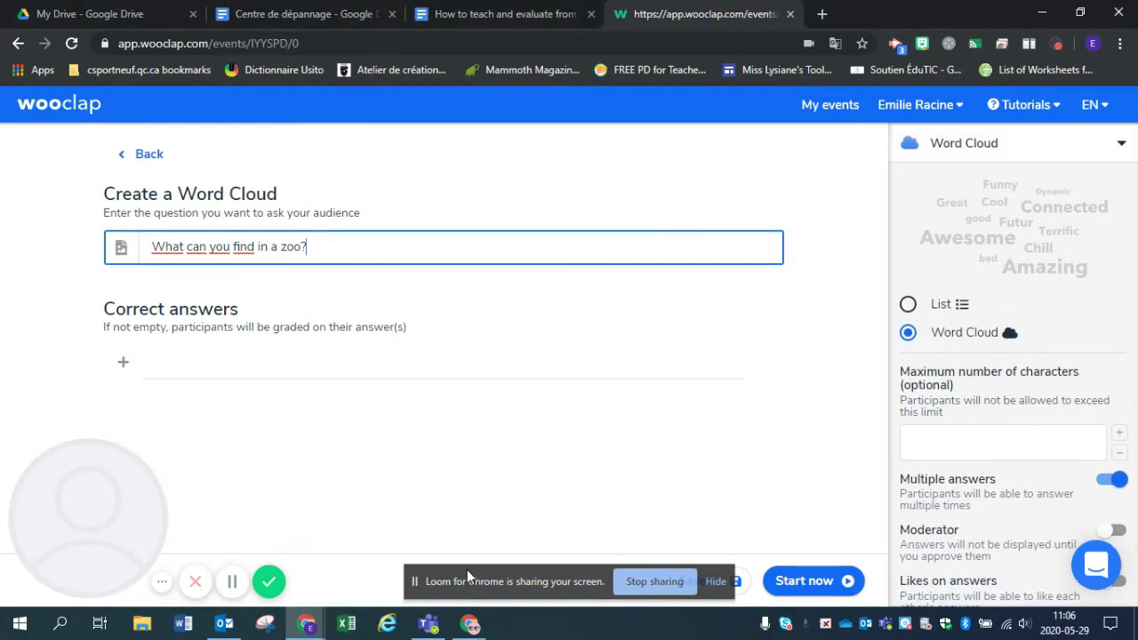
- Save the word cloud question and start it for voting
{"action": "left_click", "coordinate": [467, 569]}
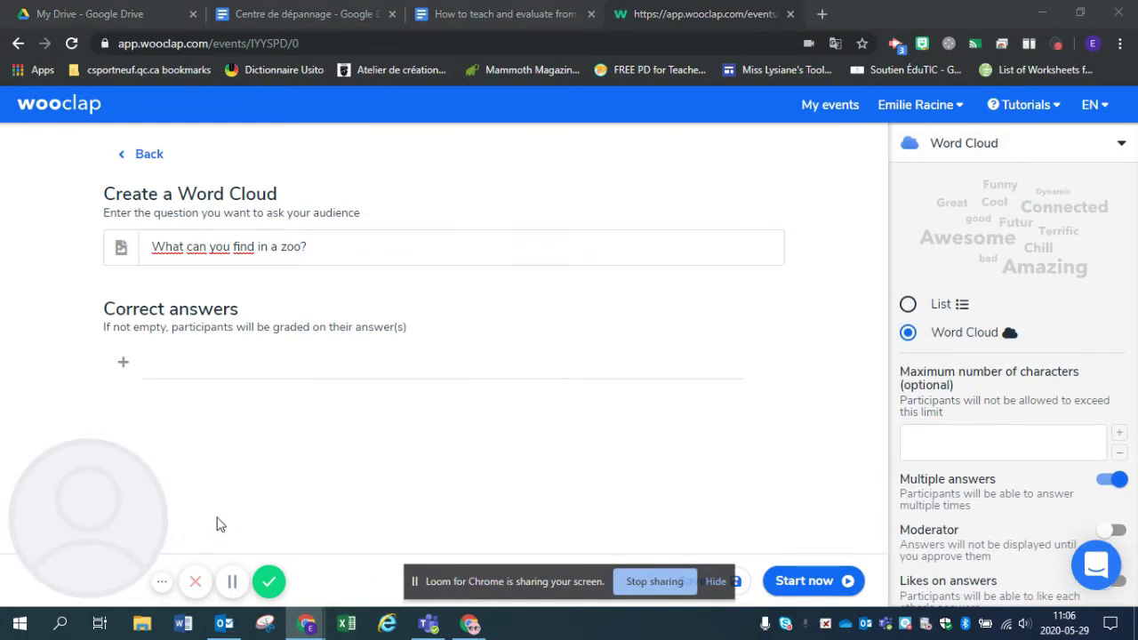
{"action": "left_click_drag", "start_coordinate": [424, 571], "coordinate": [65, 516]}
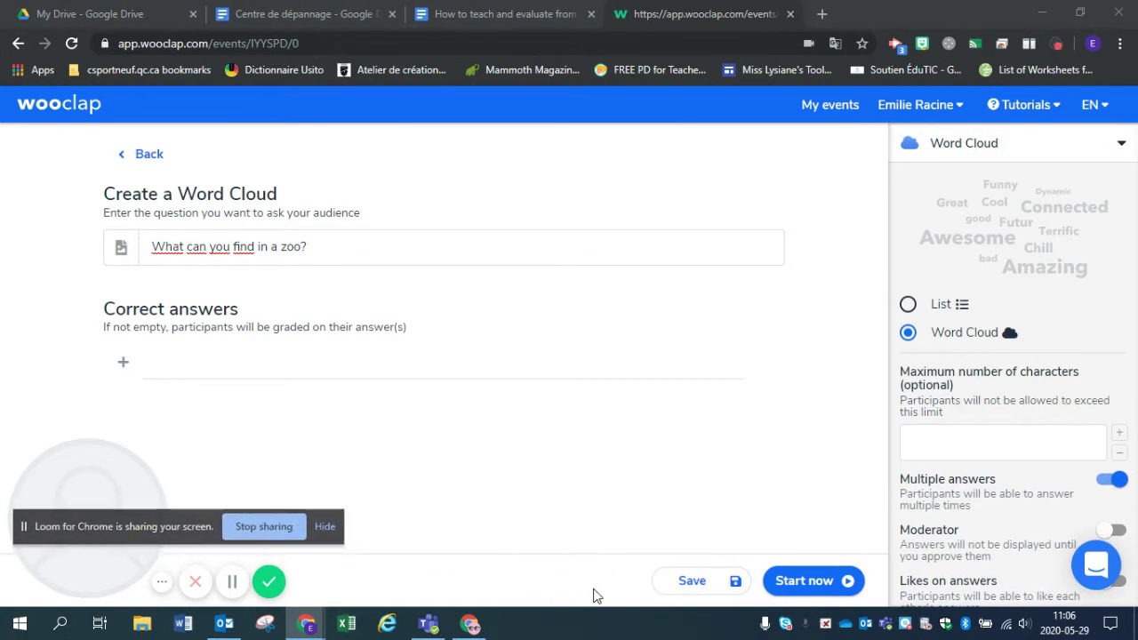
{"action": "left_click", "coordinate": [693, 584]}
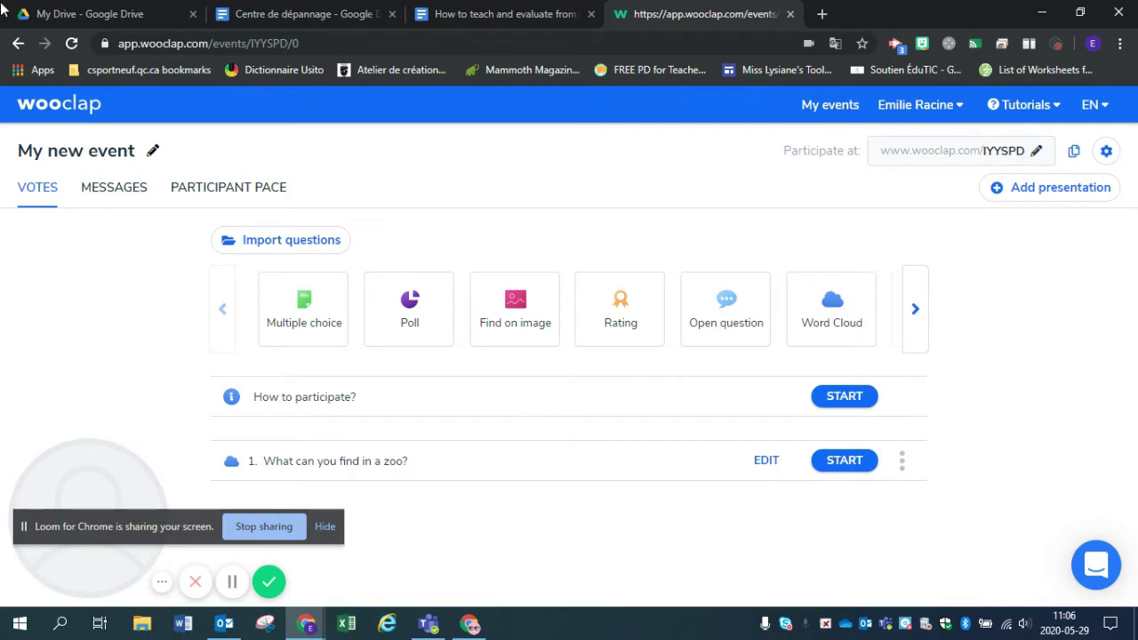
{"action": "left_click", "coordinate": [855, 462]}
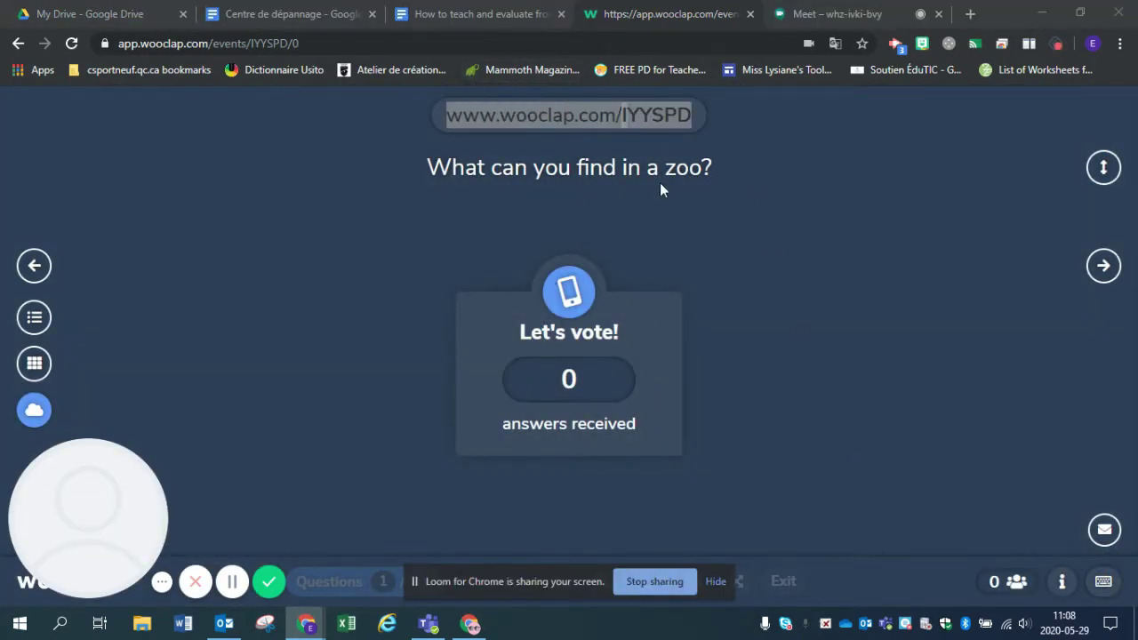
{"action": "left_click", "coordinate": [609, 117]}
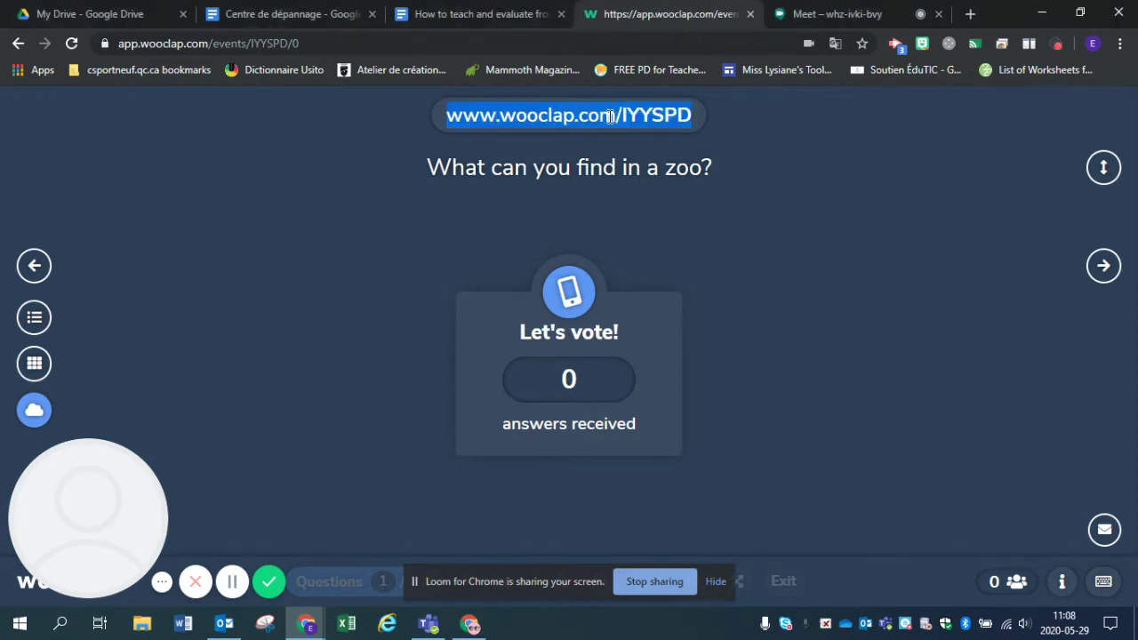
{"action": "right_click", "coordinate": [610, 117]}
{"action": "left_click", "coordinate": [637, 134]}
{"action": "left_click", "coordinate": [798, 23]}
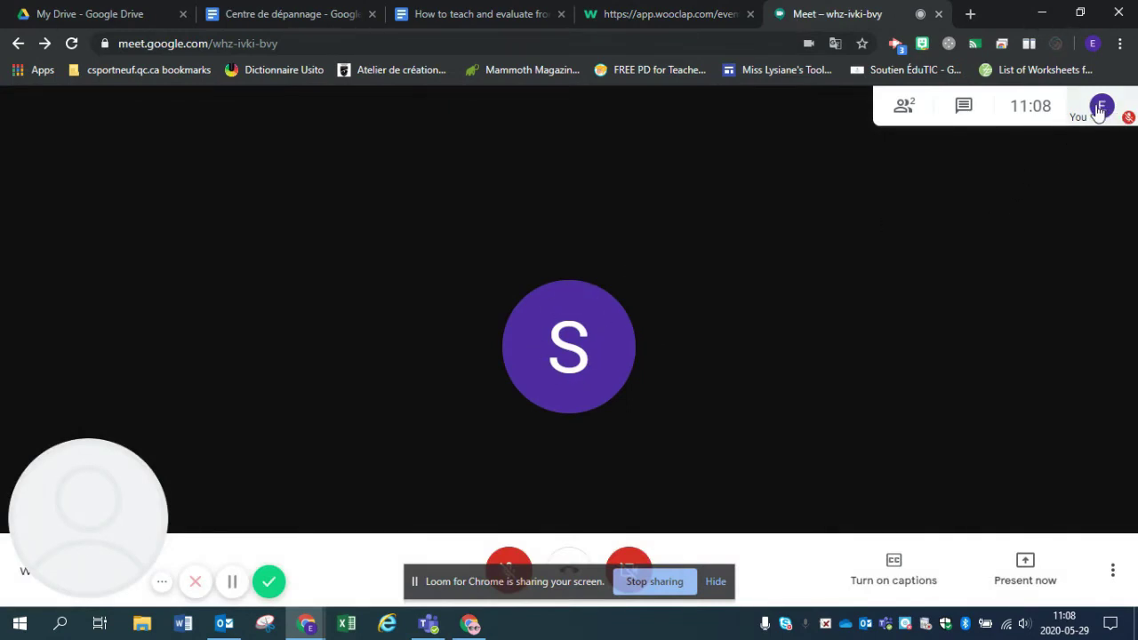
- Paste the Wooclap link into the meeting chat, remove its line break and send it to everyone
{"action": "left_click", "coordinate": [965, 107]}
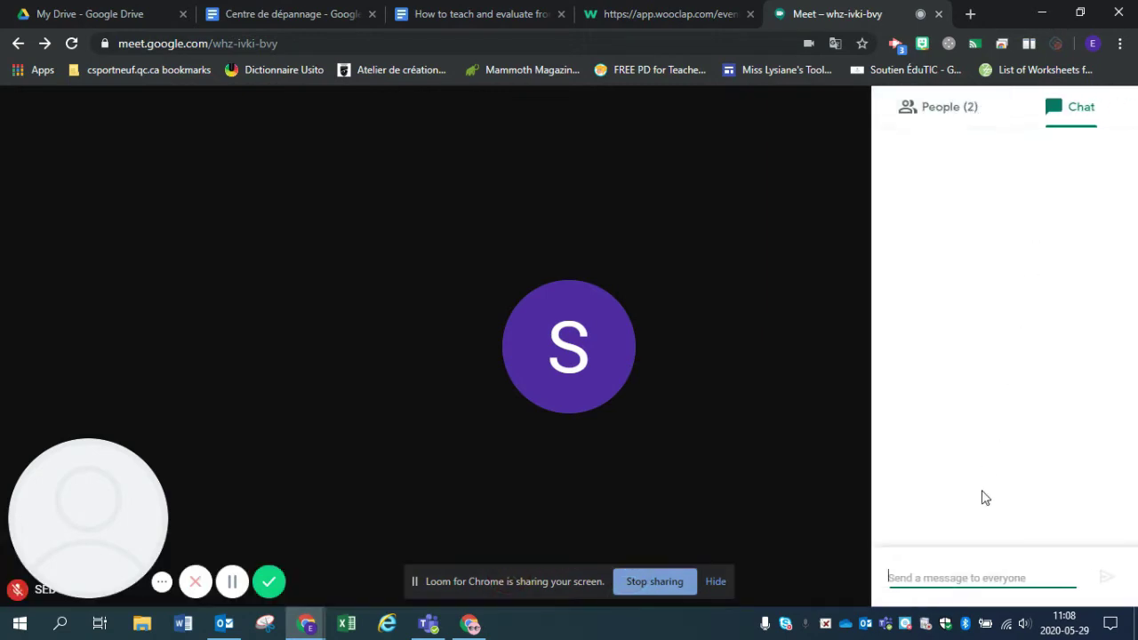
{"action": "right_click", "coordinate": [949, 573]}
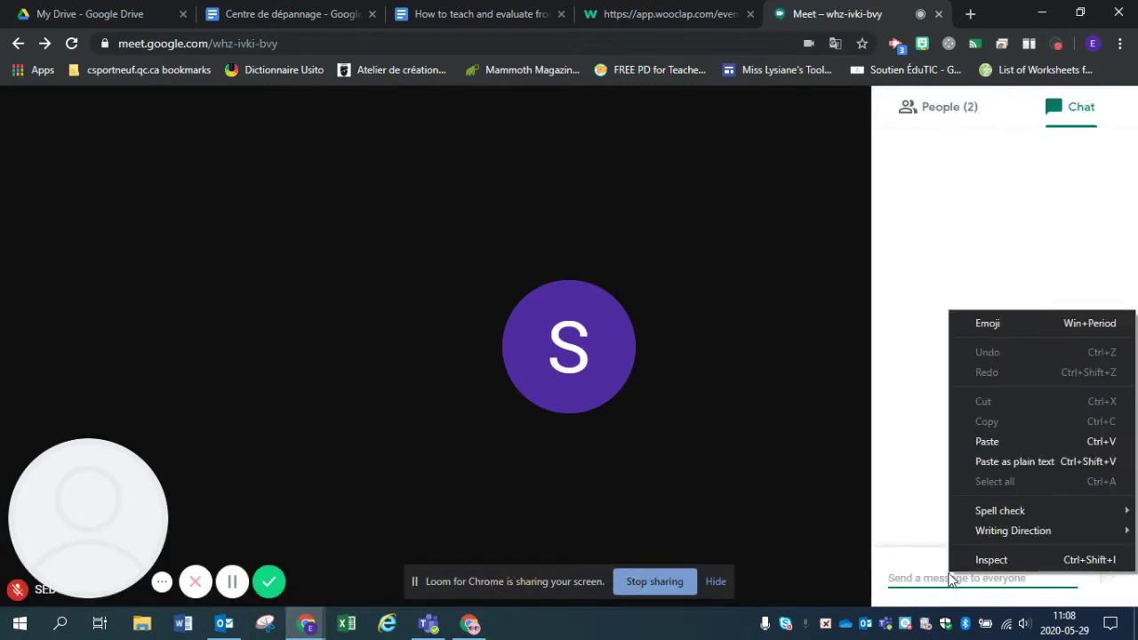
{"action": "left_click", "coordinate": [1000, 442]}
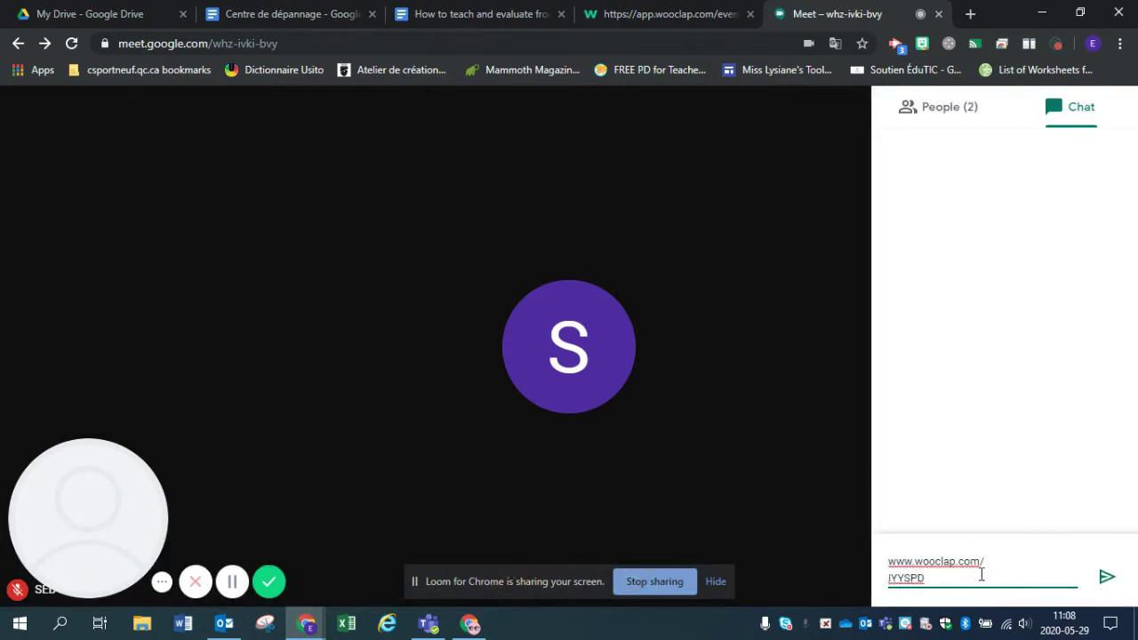
{"action": "left_click", "coordinate": [1009, 558]}
{"action": "key", "text": "Delete"}
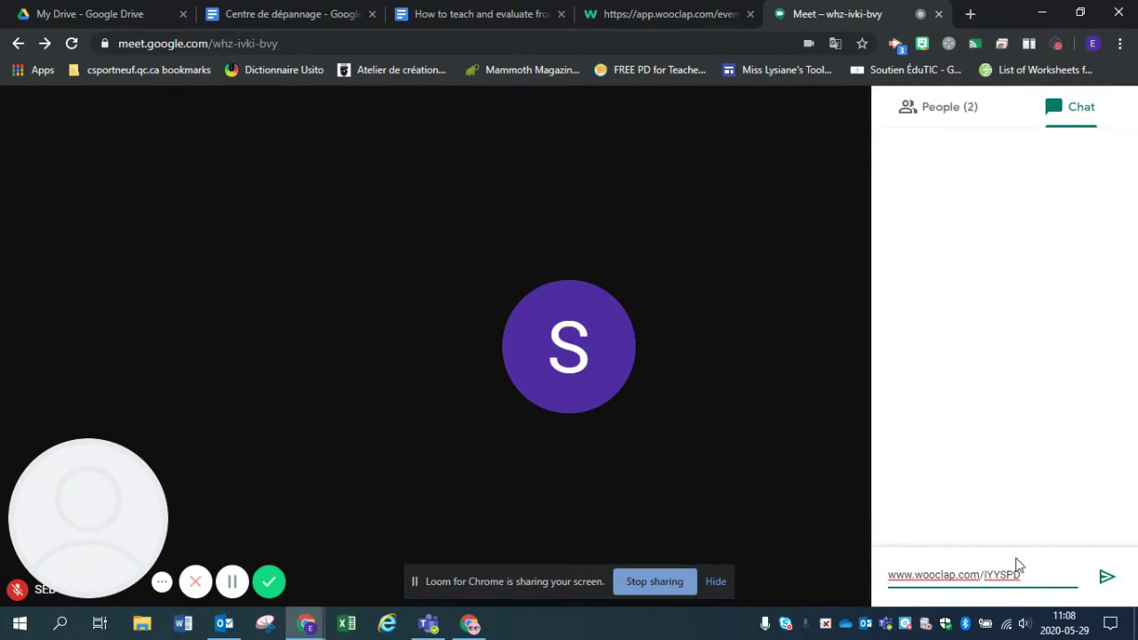
{"action": "left_click", "coordinate": [1105, 576]}
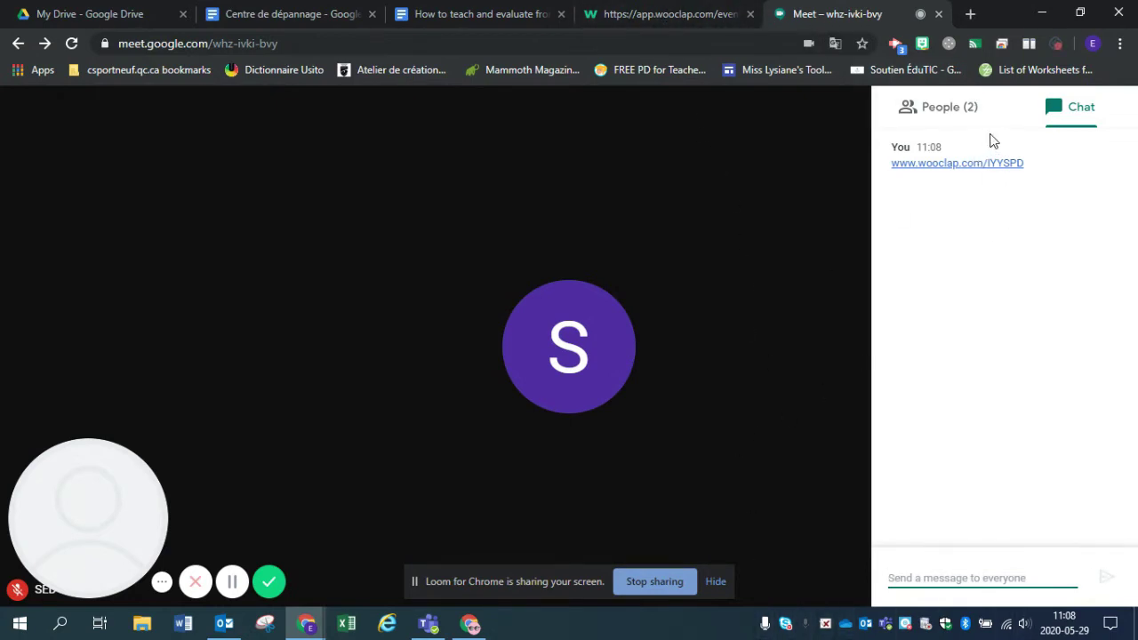
- Detach the Meet call into its own browser window and reduce the Wooclap window from full screen
{"action": "left_click", "coordinate": [1032, 46]}
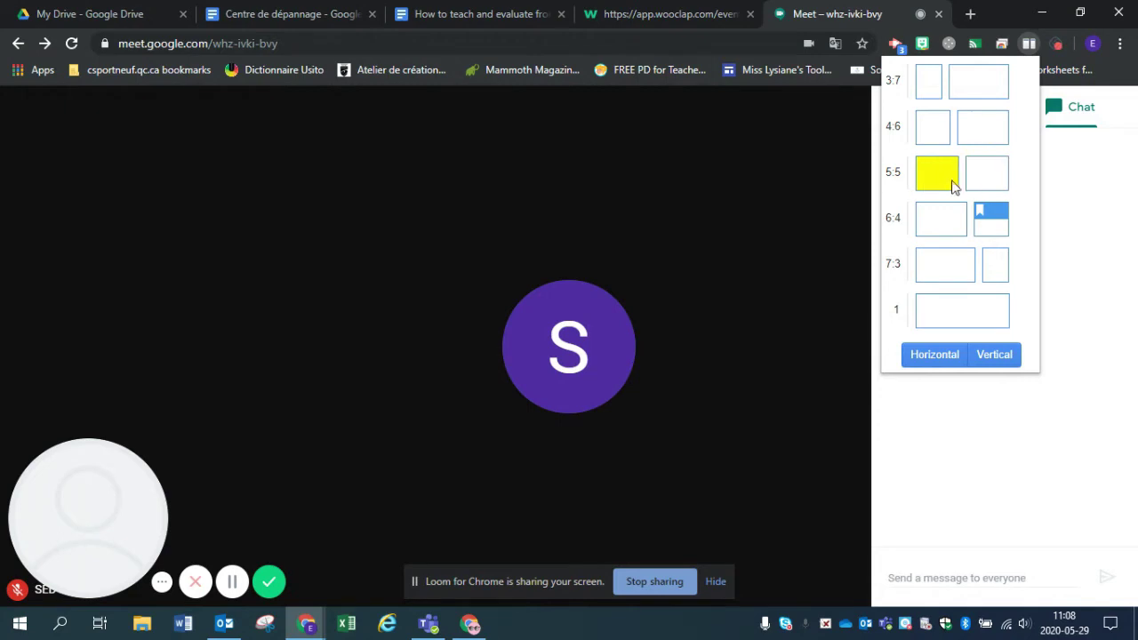
{"action": "left_click", "coordinate": [823, 15]}
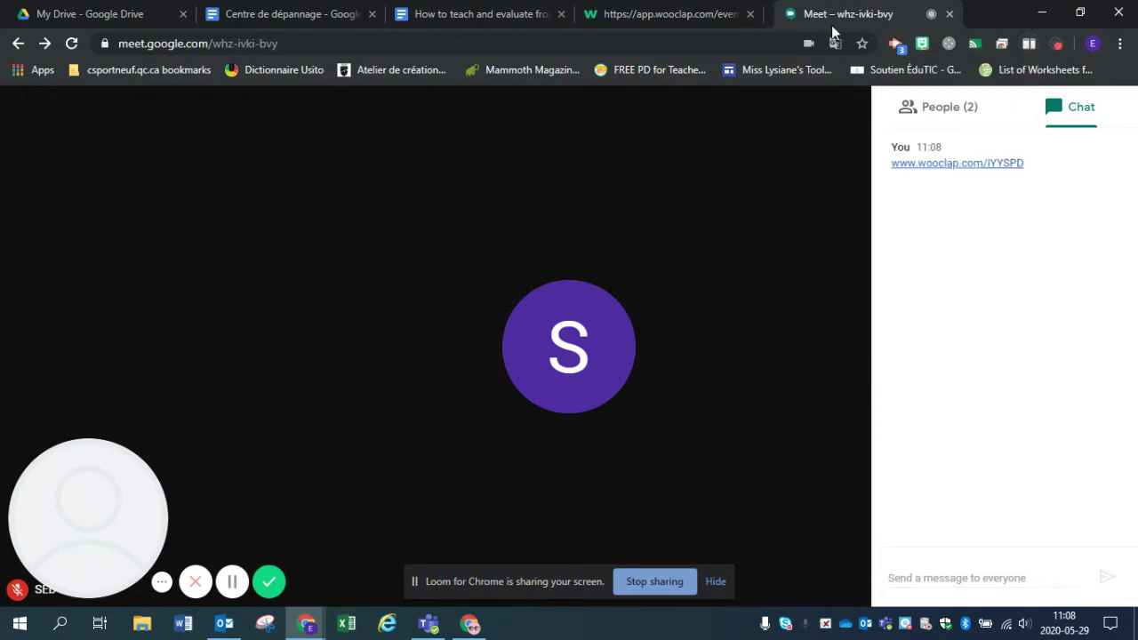
{"action": "left_click_drag", "start_coordinate": [831, 25], "coordinate": [715, 79]}
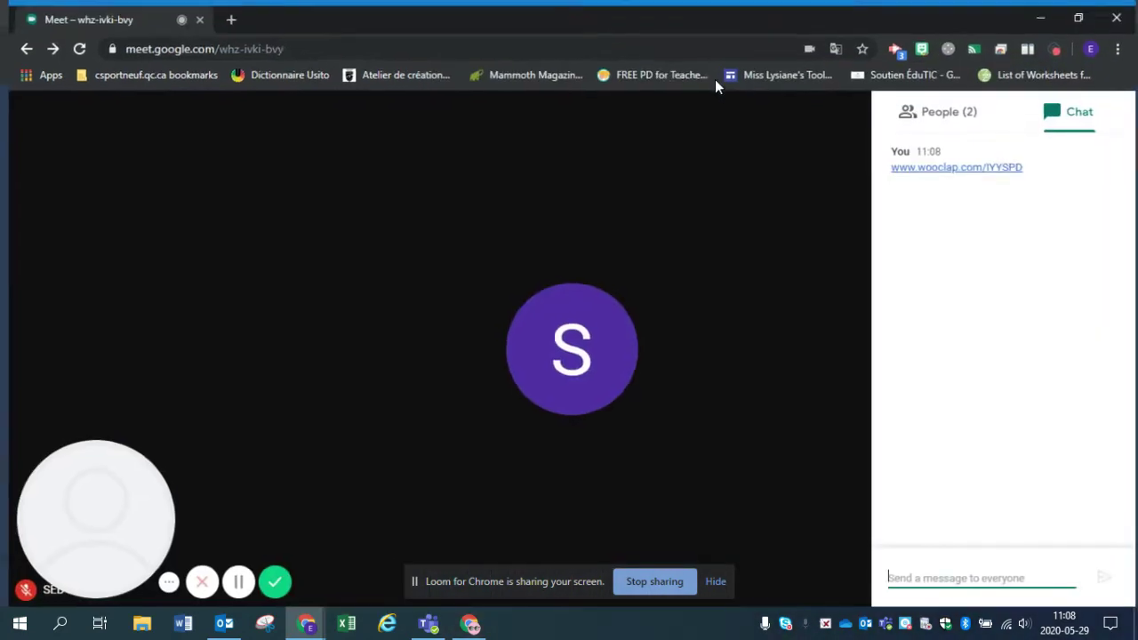
{"action": "left_click", "coordinate": [1078, 13]}
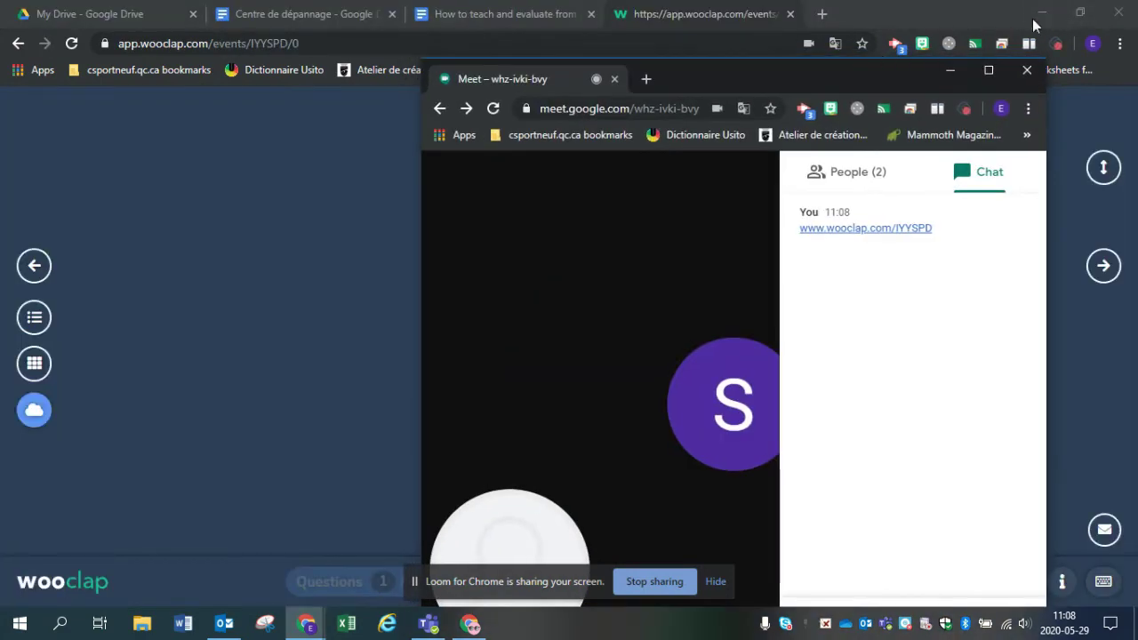
{"action": "left_click_drag", "start_coordinate": [1037, 25], "coordinate": [978, 53]}
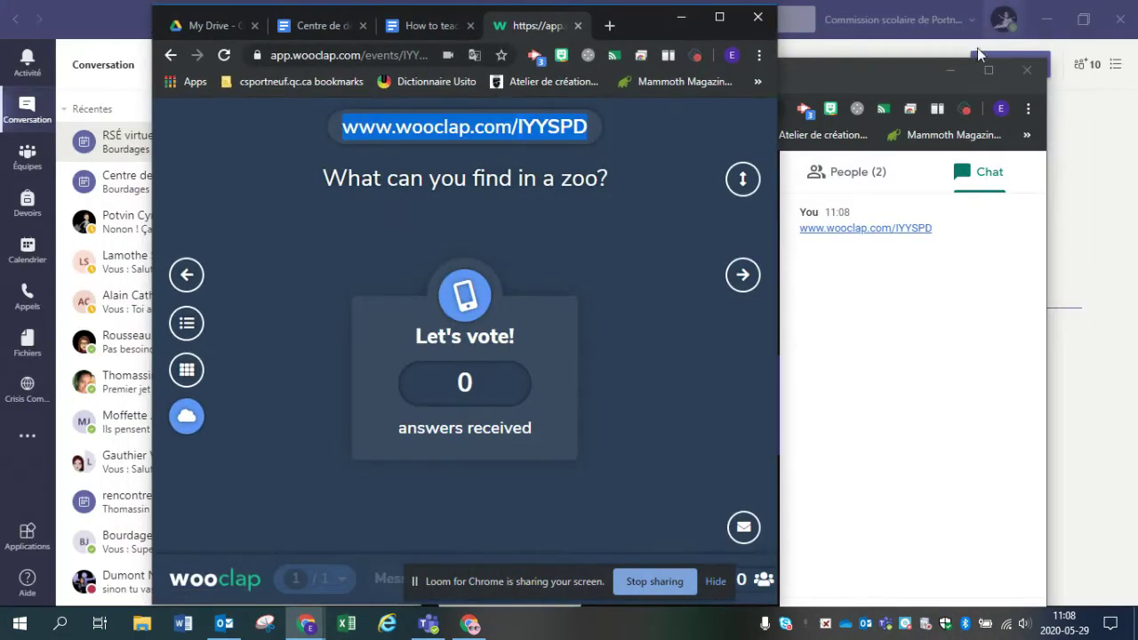
- Minimize the Teams window and arrange the Wooclap and Meet windows side by side
{"action": "left_click", "coordinate": [1057, 18]}
{"action": "left_click_drag", "start_coordinate": [862, 84], "coordinate": [950, 28]}
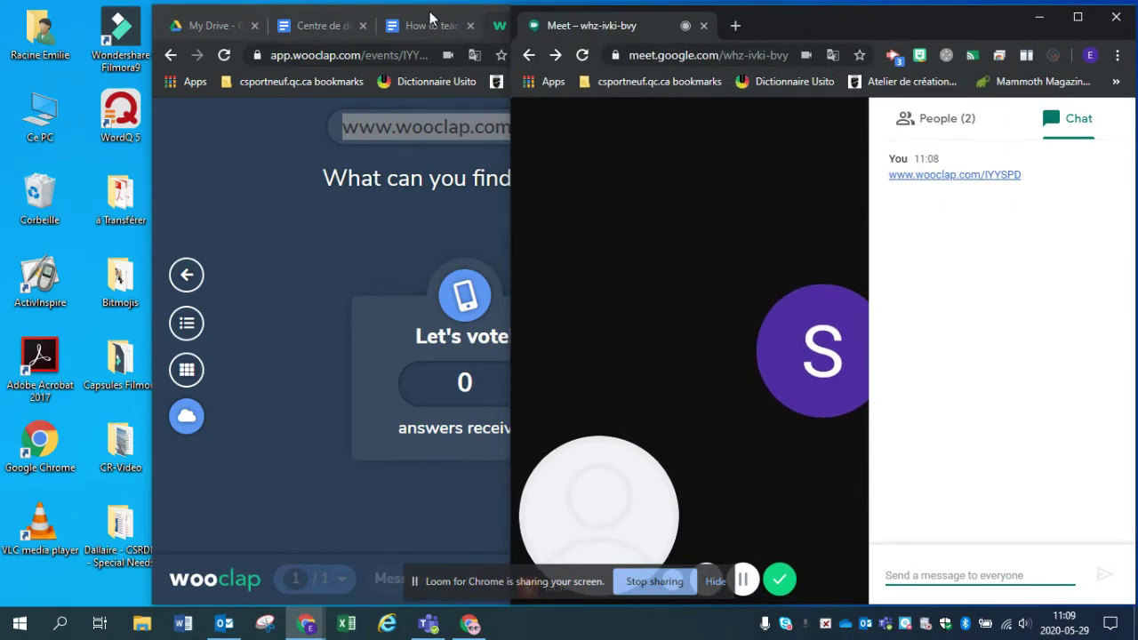
{"action": "left_click_drag", "start_coordinate": [434, 18], "coordinate": [253, 6]}
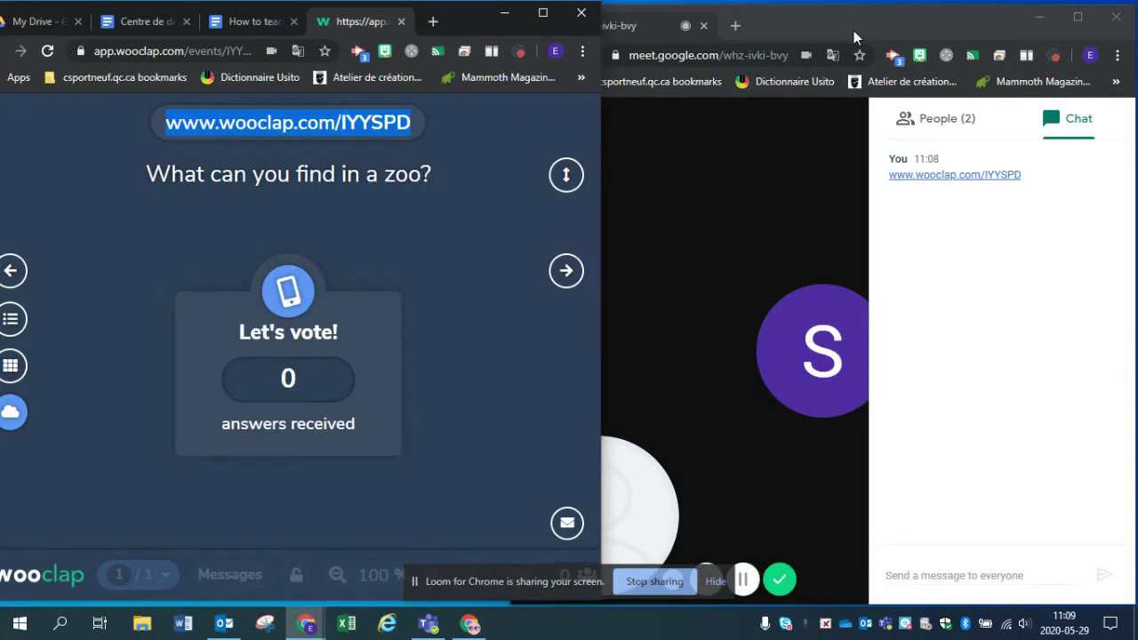
{"action": "left_click_drag", "start_coordinate": [854, 30], "coordinate": [894, 25]}
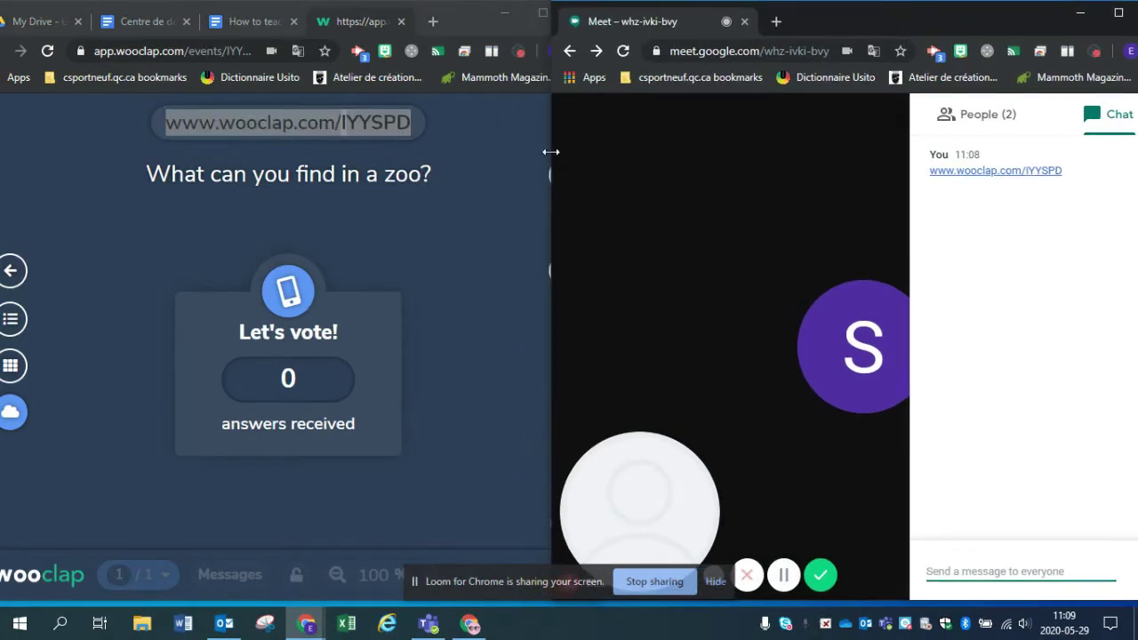
{"action": "left_click_drag", "start_coordinate": [550, 148], "coordinate": [589, 141]}
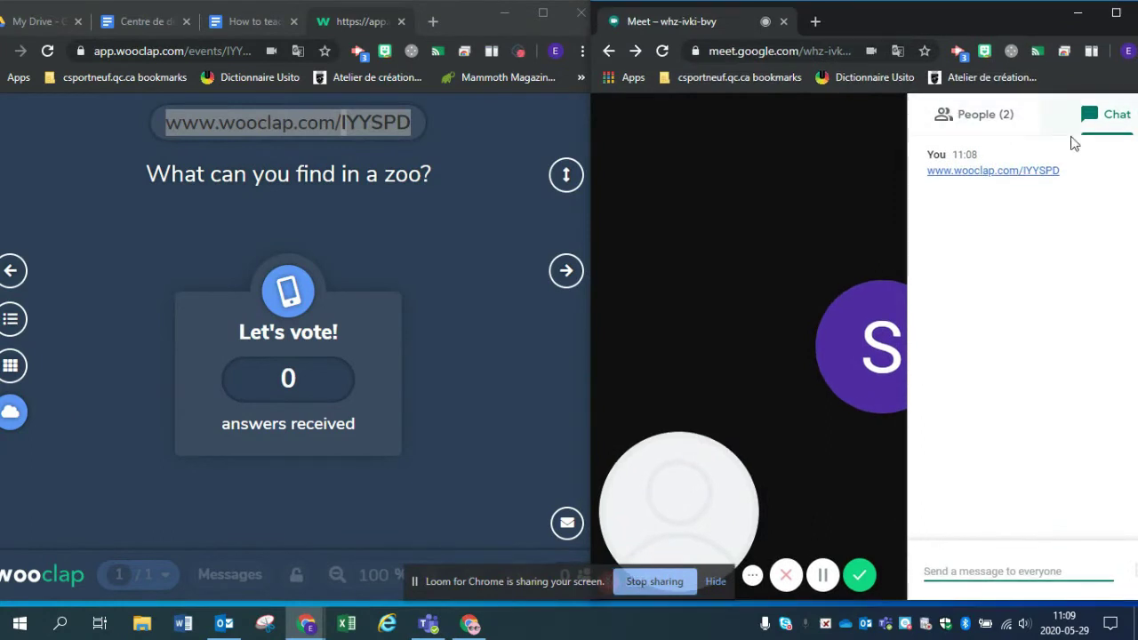
- Switch to the student's Google Meet window and open the Wooclap link from the meeting chat
{"action": "left_click", "coordinate": [843, 214]}
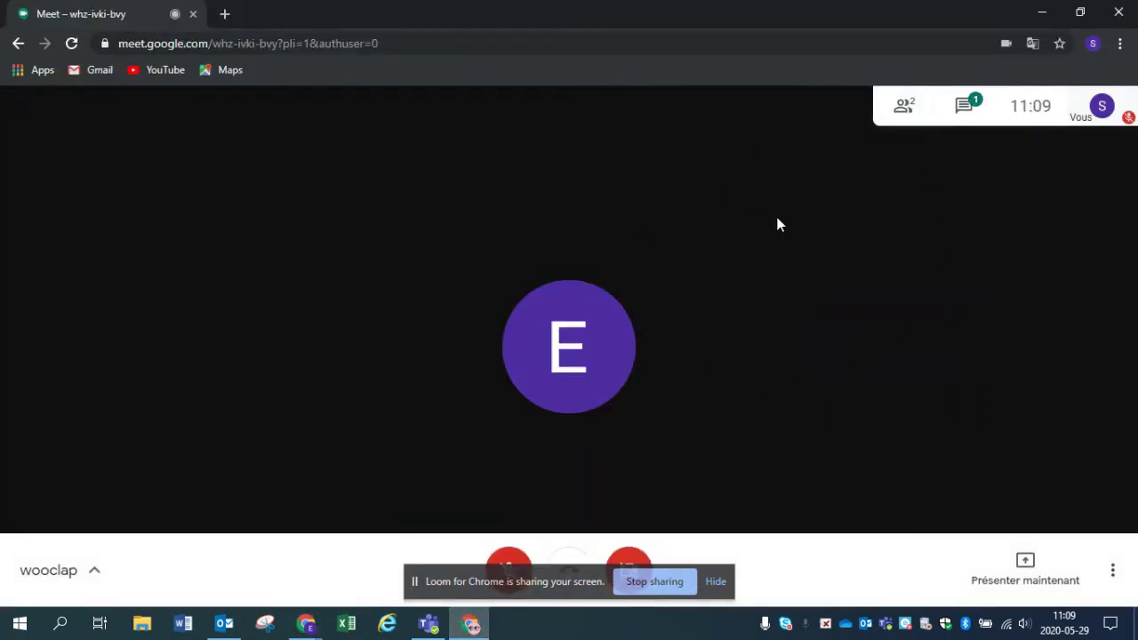
{"action": "left_click", "coordinate": [967, 108]}
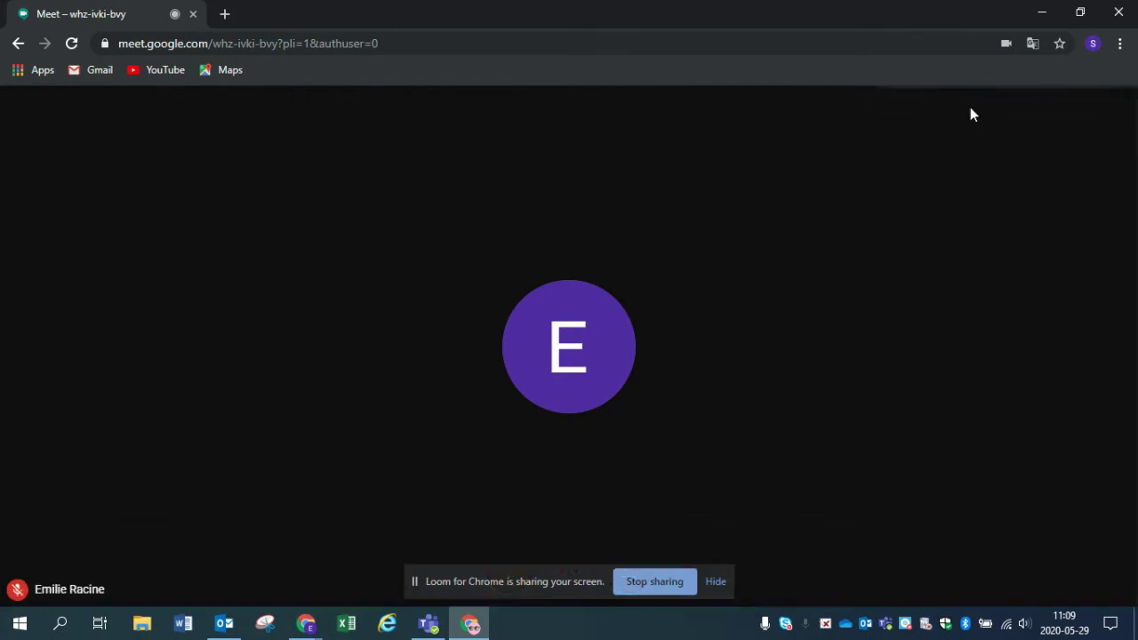
{"action": "left_click", "coordinate": [990, 162]}
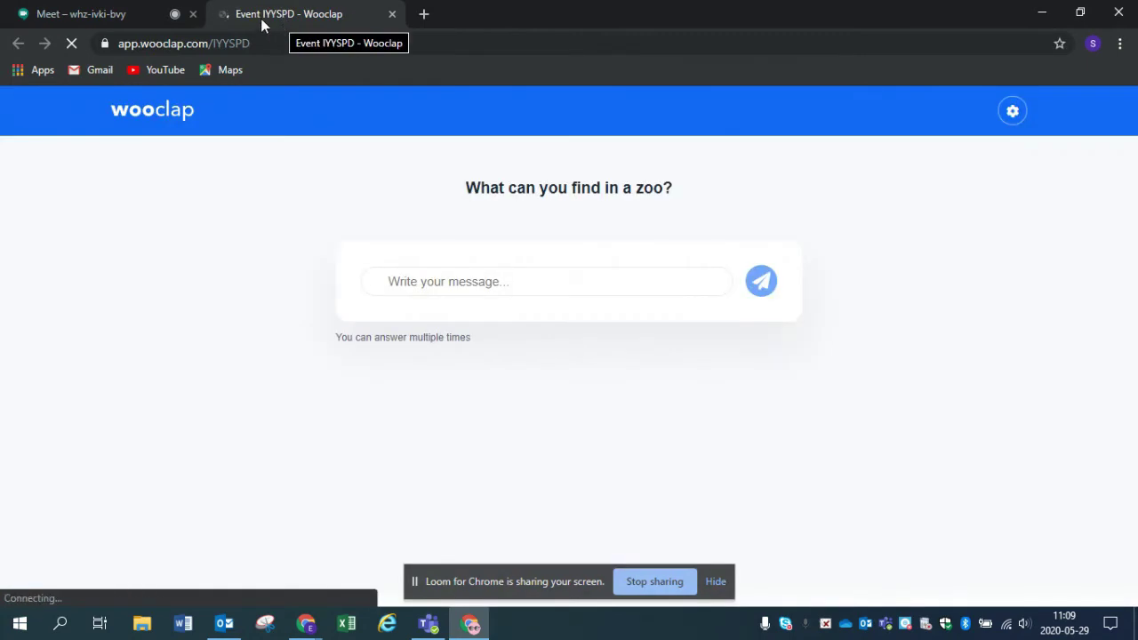
- Submit "lions" as the student's first answer to the question "What can you find in a zoo?"
{"action": "left_click", "coordinate": [419, 279]}
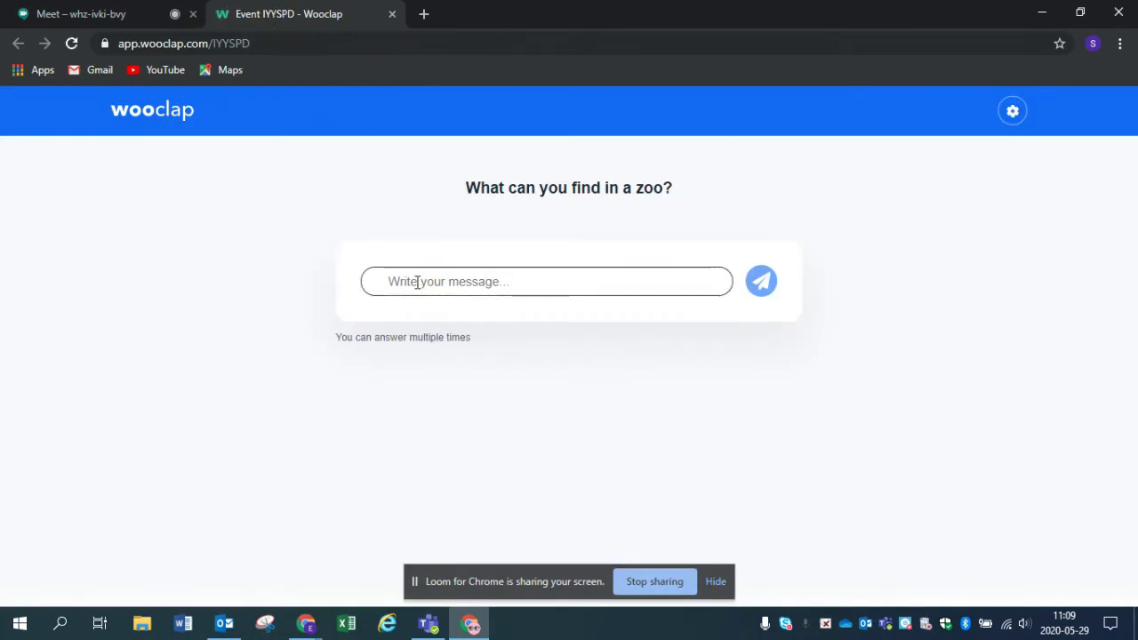
{"action": "left_click", "coordinate": [287, 132]}
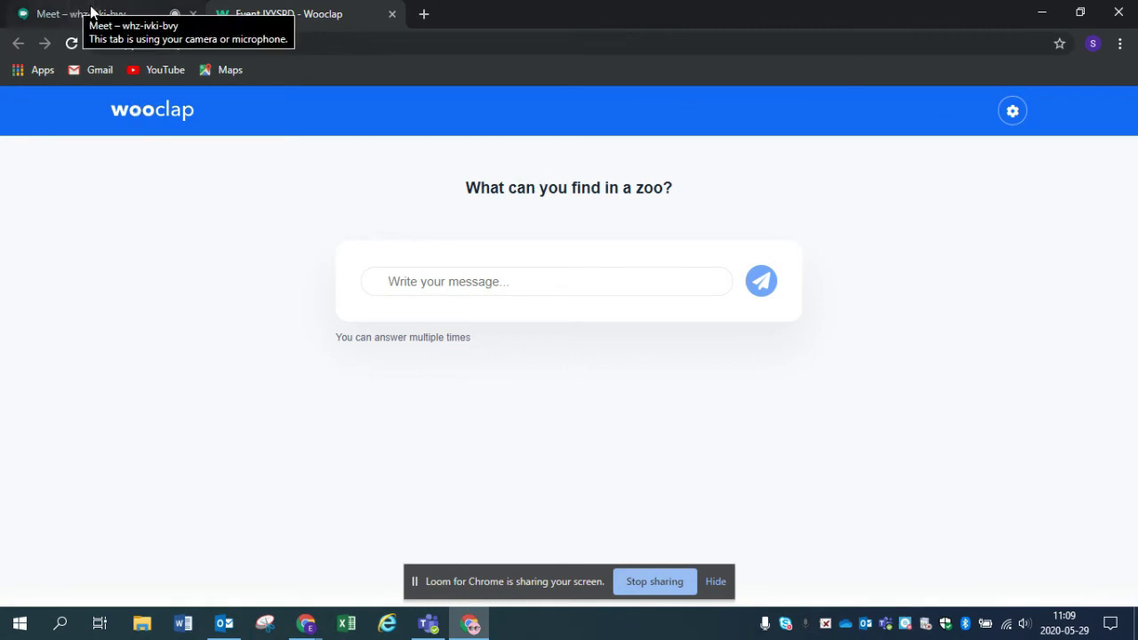
{"action": "left_click", "coordinate": [420, 280]}
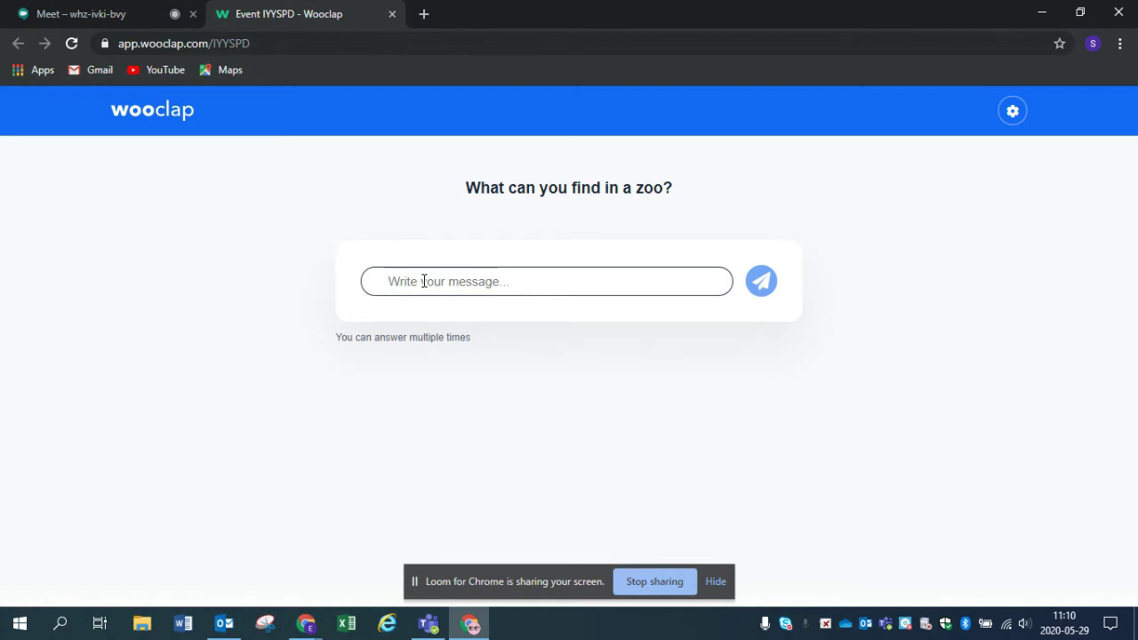
{"action": "type", "text": "lions"}
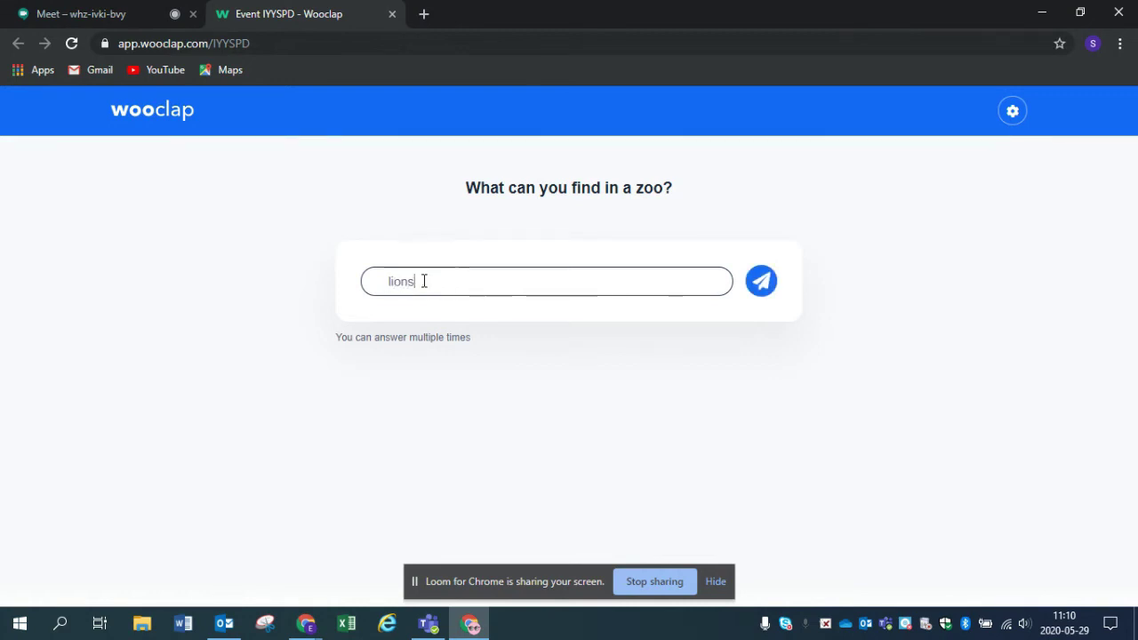
{"action": "key", "text": "Return"}
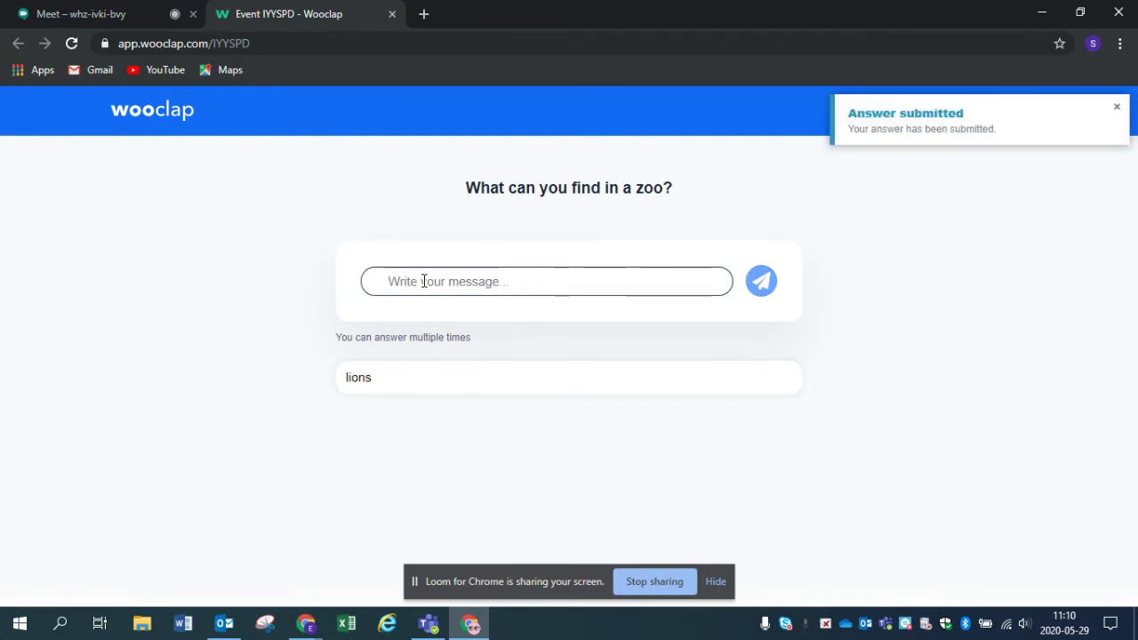
- Submit "zebras" and "people" as two further answers to the zoo question
{"action": "type", "text": "zebr"}
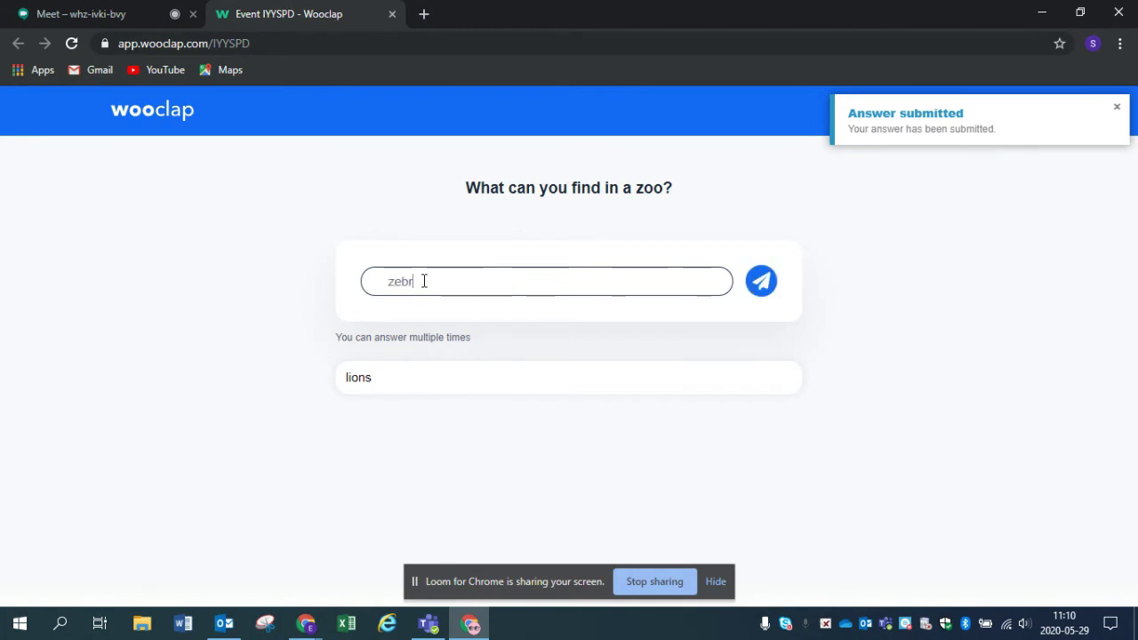
{"action": "type", "text": "as"}
{"action": "key", "text": "Return"}
{"action": "type", "text": "peo"}
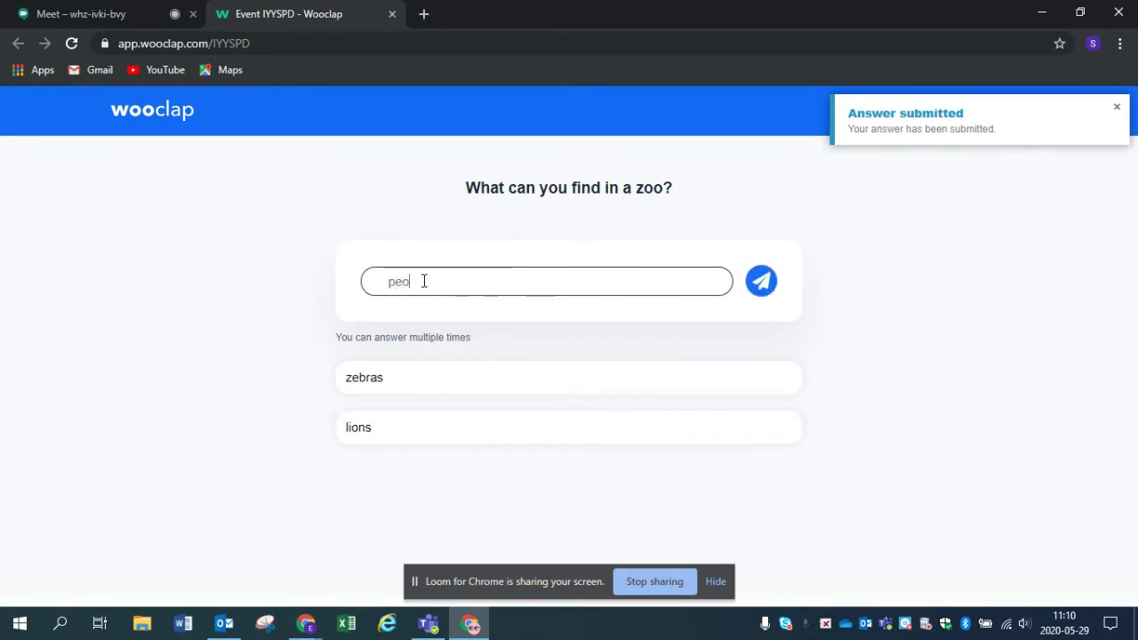
{"action": "type", "text": "ple"}
{"action": "key", "text": "Return"}
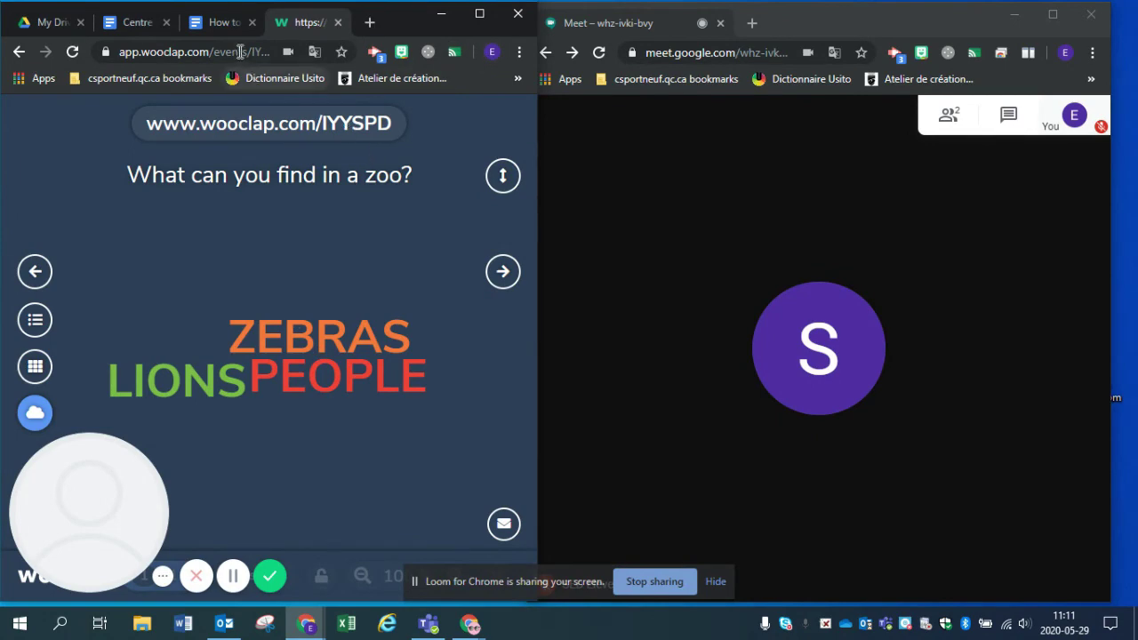
- Reload the teacher's Wooclap page showing the zoo word cloud
{"action": "left_click", "coordinate": [73, 52]}
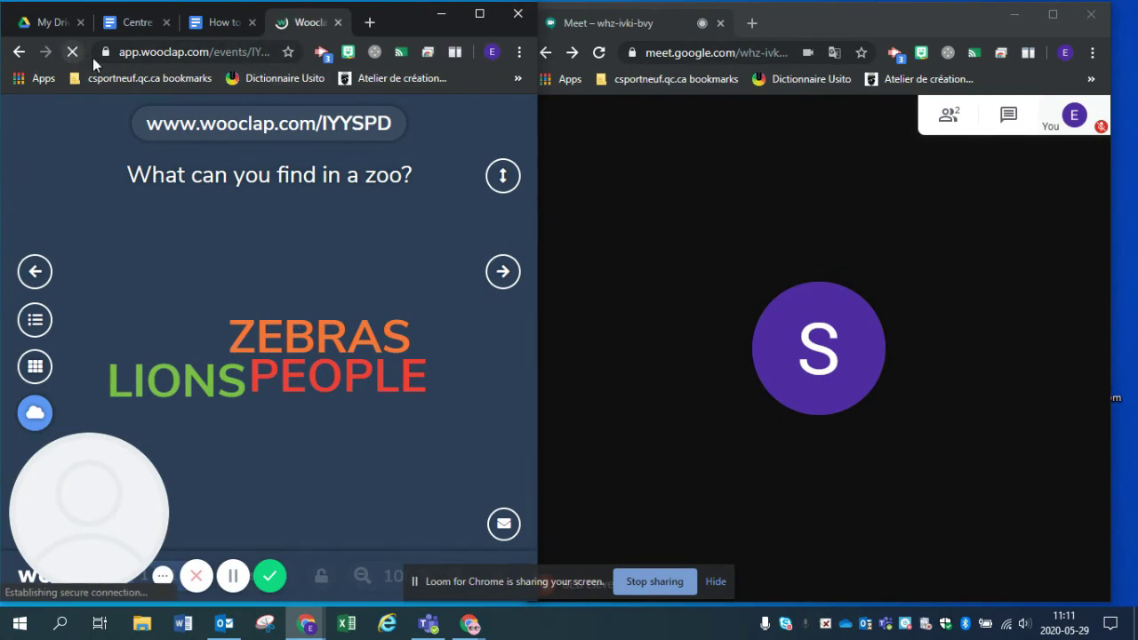